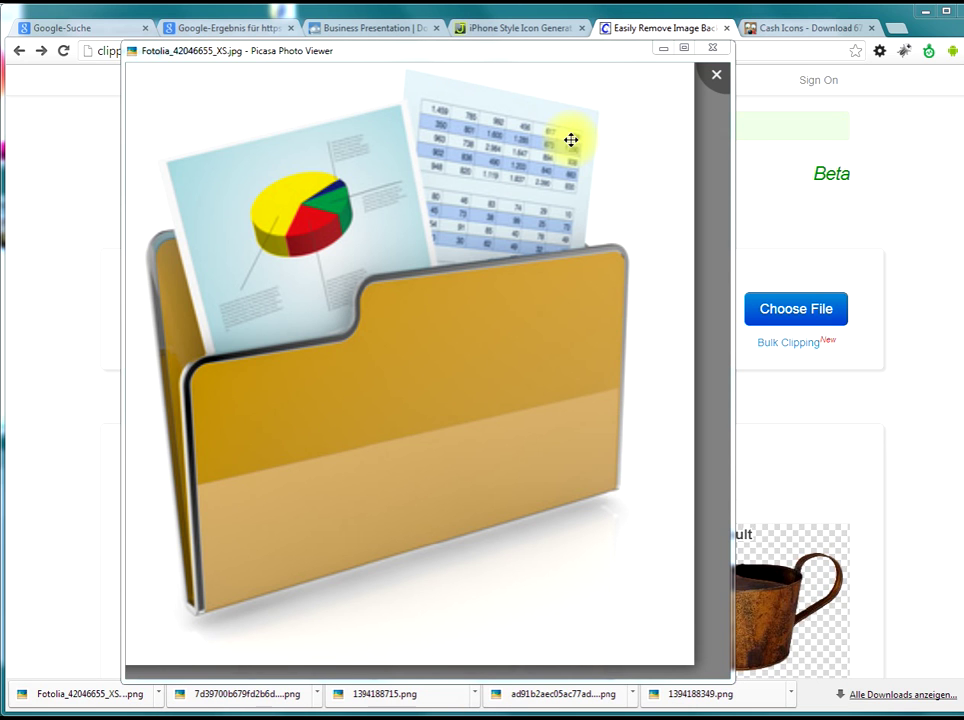
Preview the folder-with-charts photo in Picasa Photo Viewer and nudge the viewer window.
drag(538, 60, 545, 66)
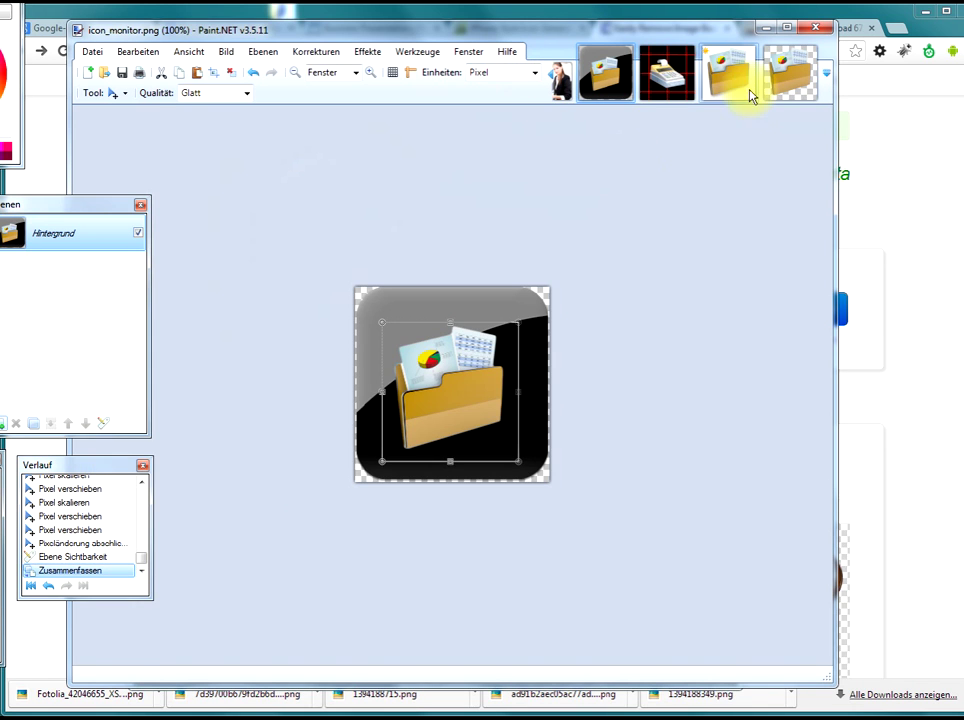
Magic-wand the folder photo's light background in Paint.NET at 73% tolerance and delete it.
click(735, 82)
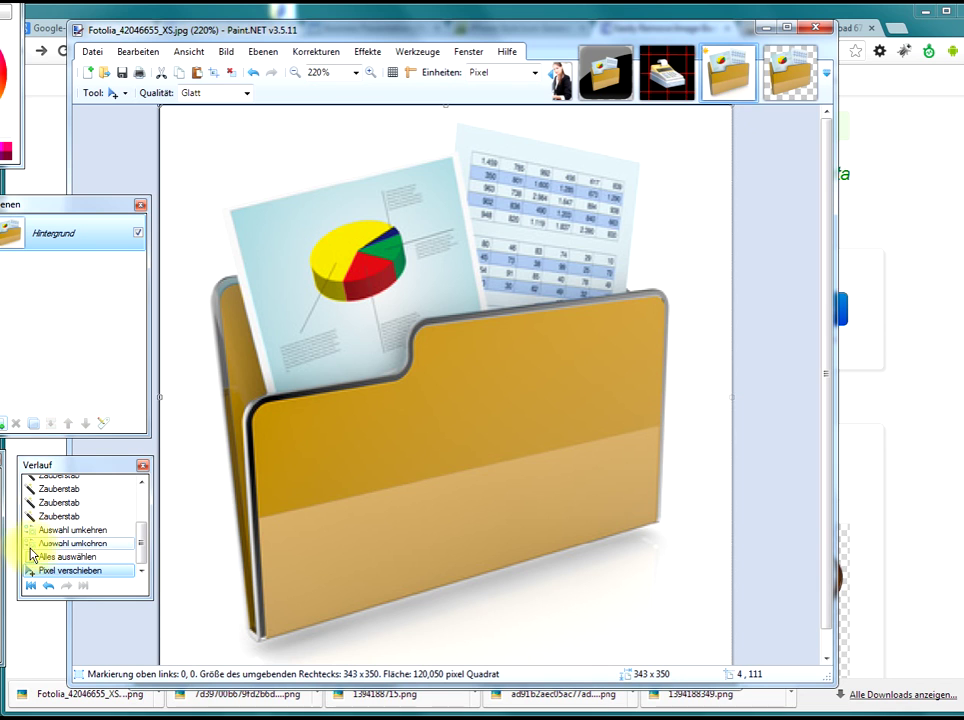
key(s)
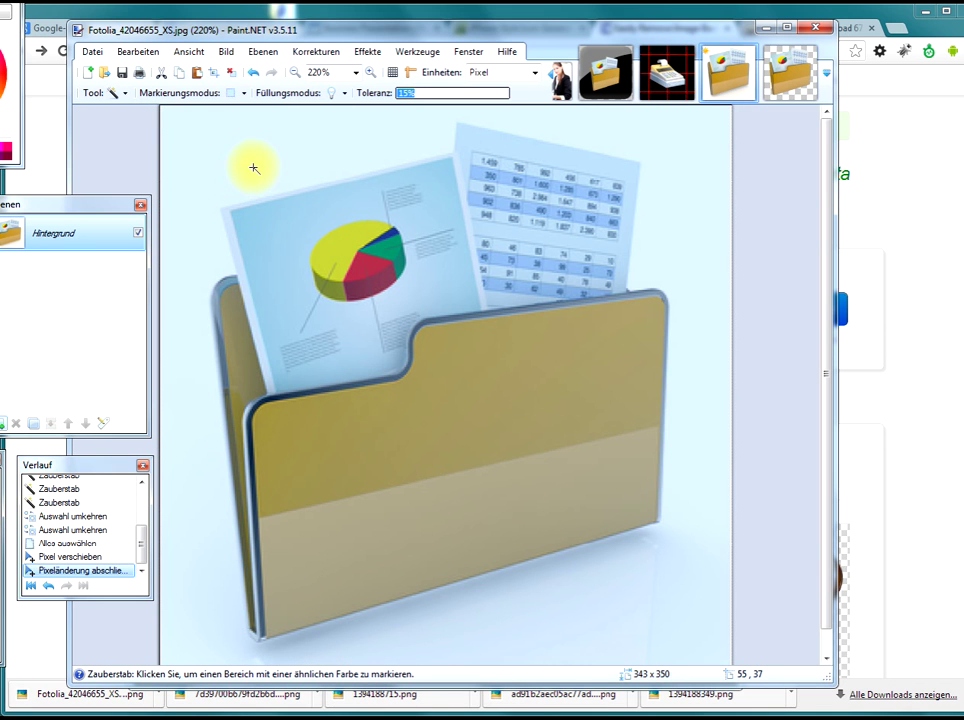
click(253, 169)
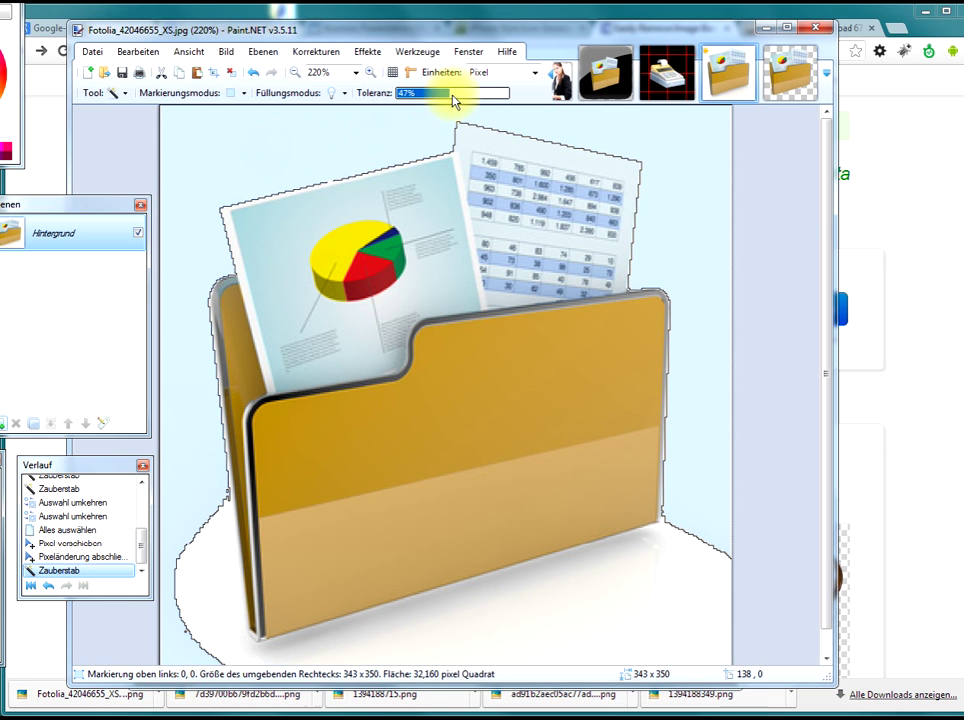
click(370, 125)
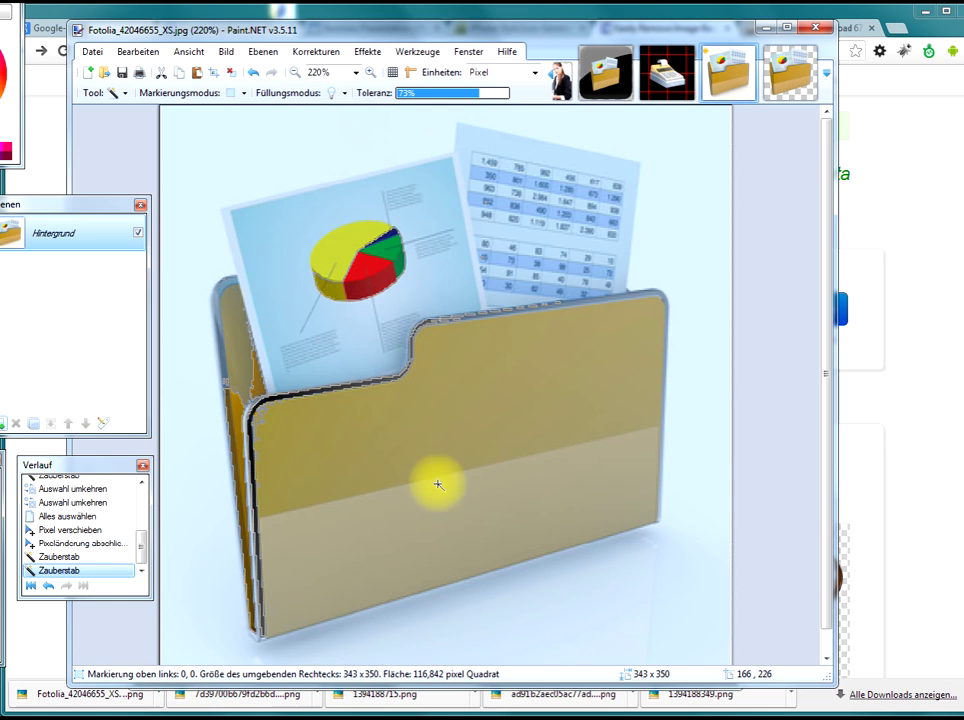
key(Delete)
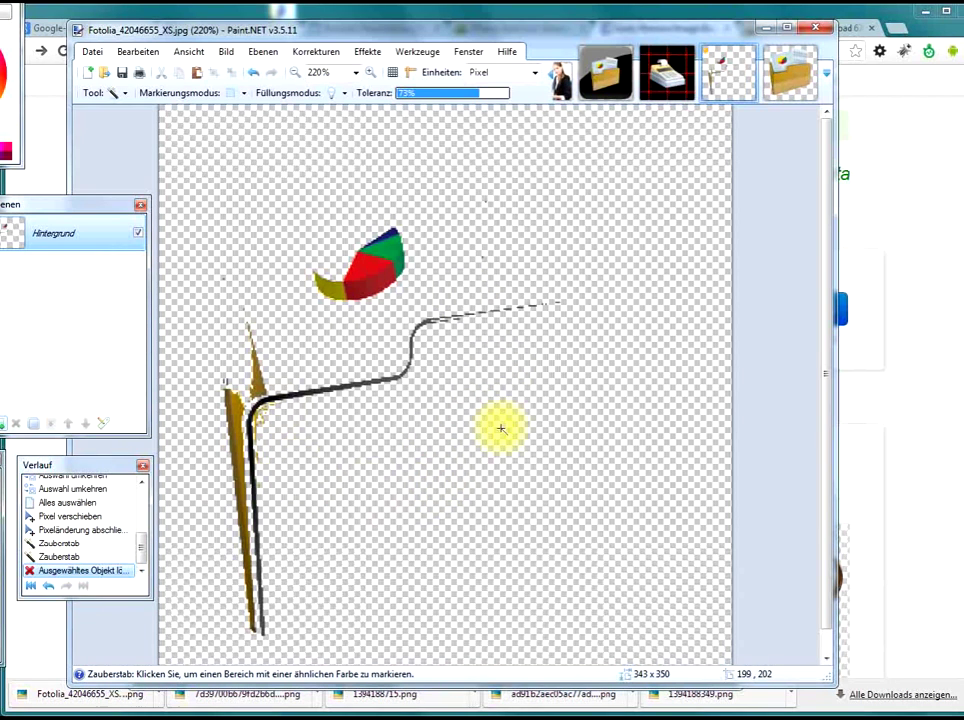
Undo the over-large erase, then delete only the light background at 18% tolerance.
click(256, 74)
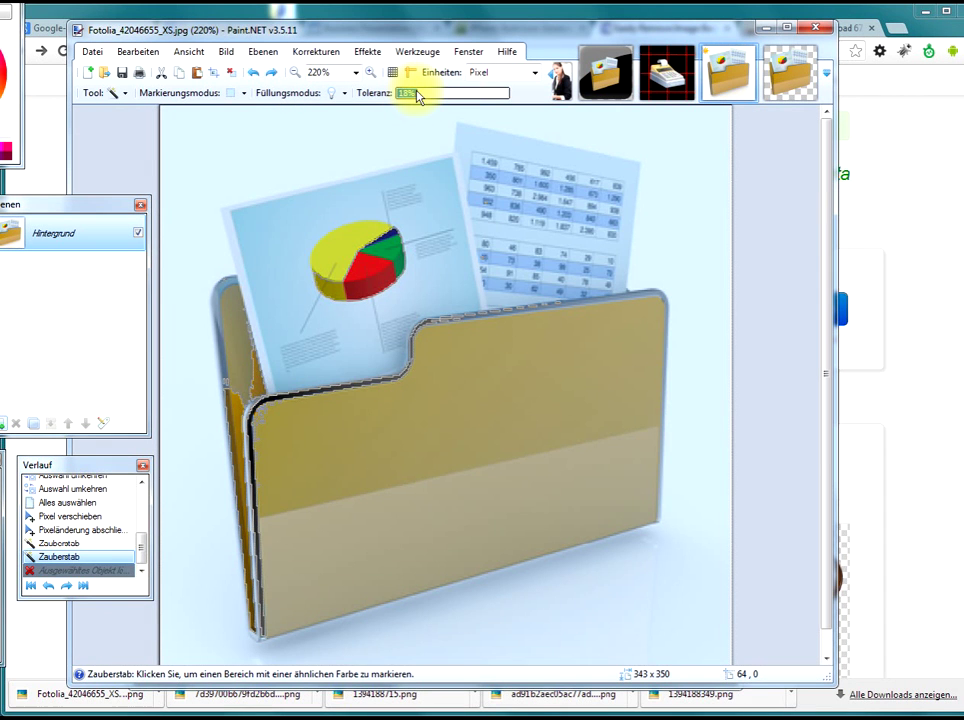
click(254, 166)
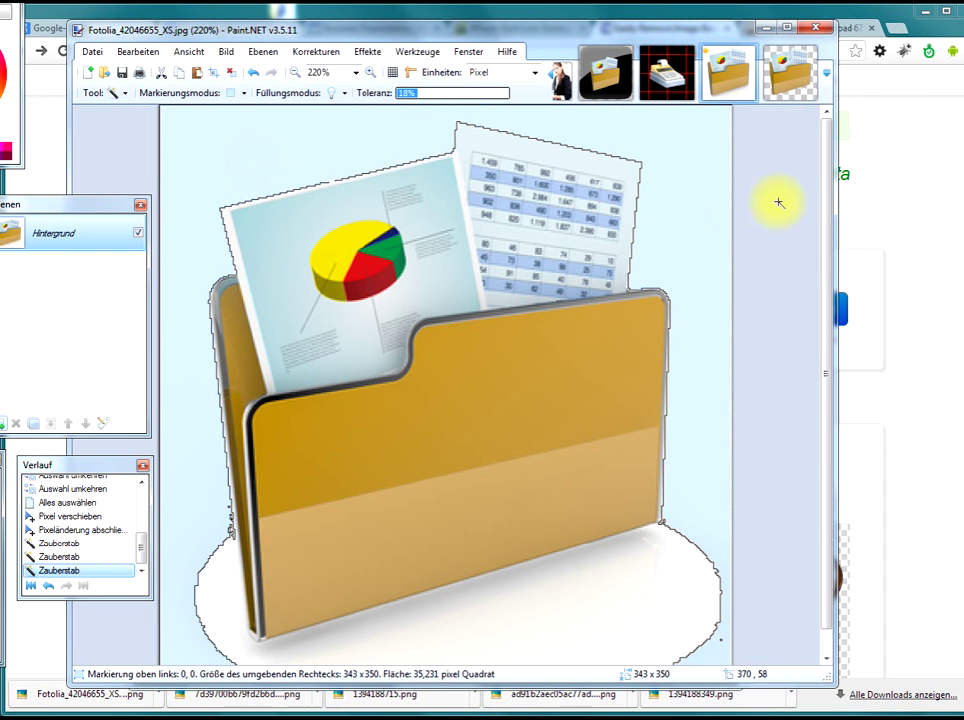
key(Delete)
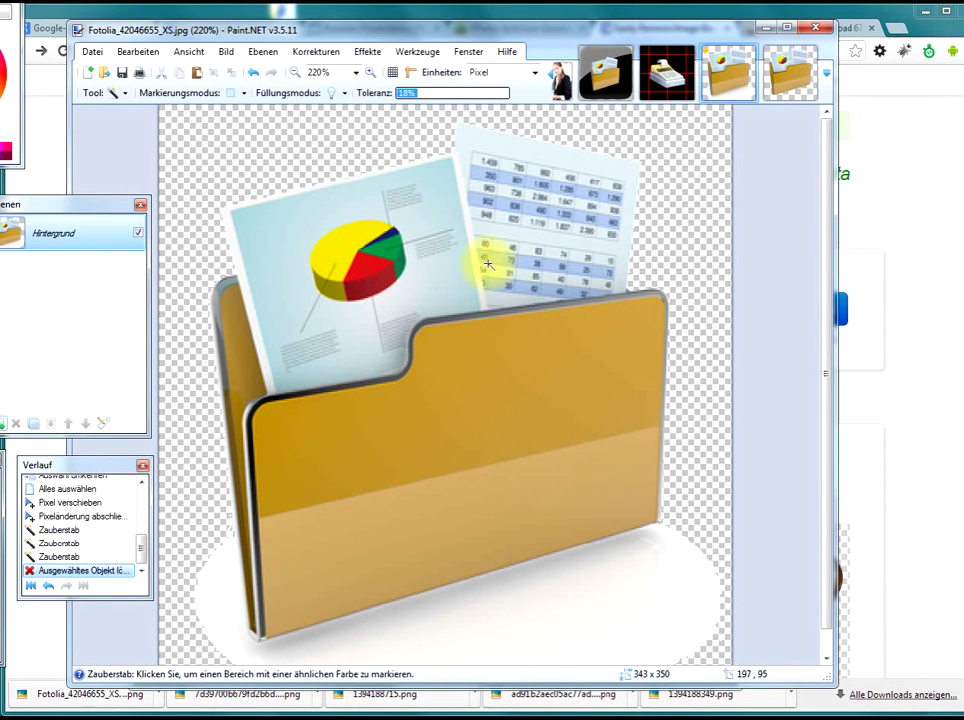
Zoom in and out on the canvas to inspect the folder on transparency.
scroll(351, 252, up, 3)
scroll(400, 280, up, 2)
scroll(407, 380, up, 3)
scroll(700, 220, down, 2)
scroll(725, 209, down, 1)
scroll(602, 277, down, 1)
scroll(602, 277, down, 1)
scroll(630, 240, down, 1)
scroll(610, 252, down, 1)
scroll(420, 300, down, 1)
scroll(400, 309, down, 1)
scroll(404, 307, down, 2)
Minimize Paint.NET, close Picasa, and drop the Fotolia image onto Clipping Magic's upload zone.
click(760, 36)
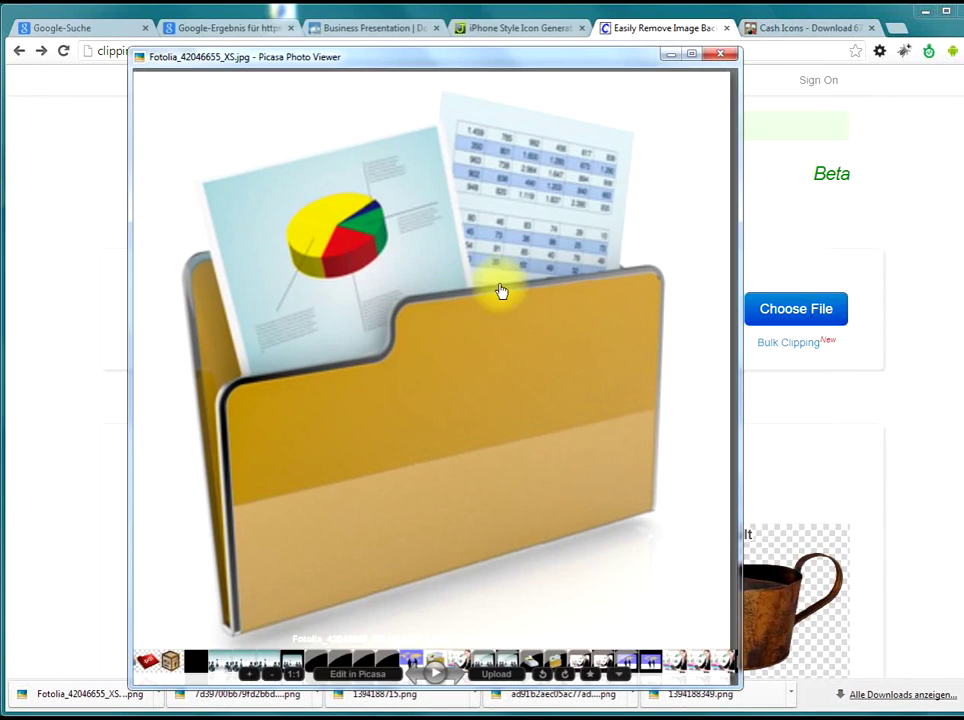
click(710, 57)
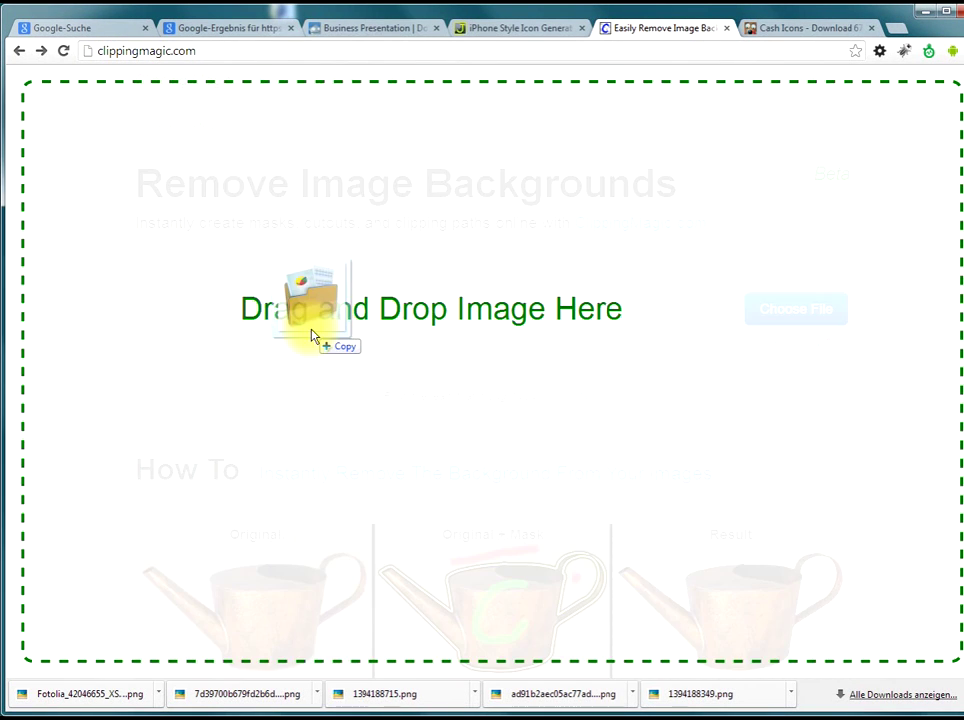
drag(384, 693, 312, 333)
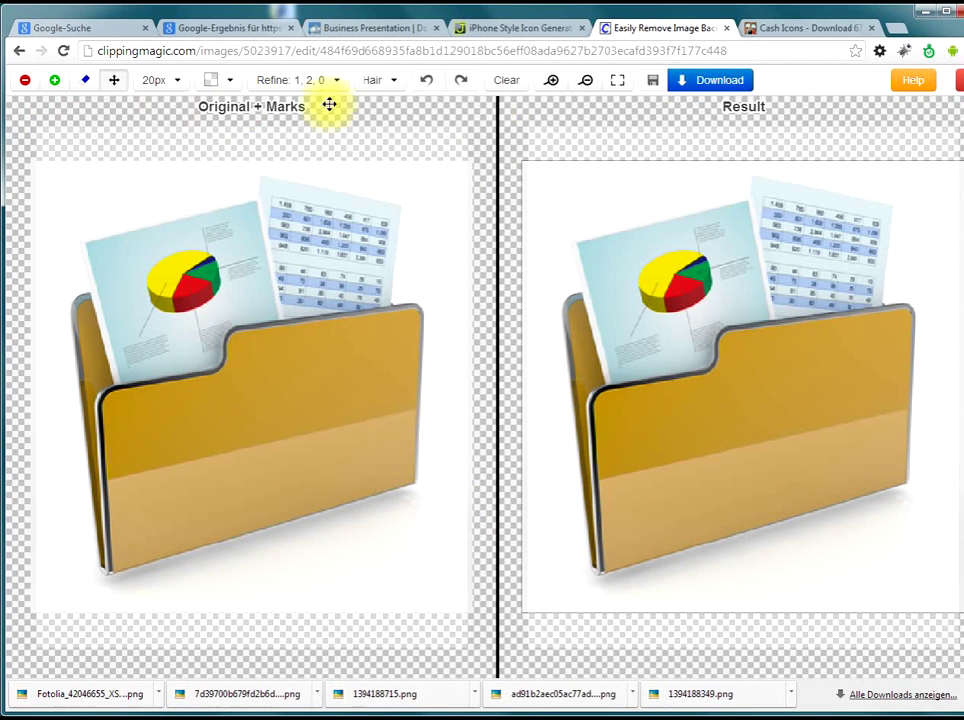
Place a green keep mark on the chart paper below the pie chart.
click(55, 80)
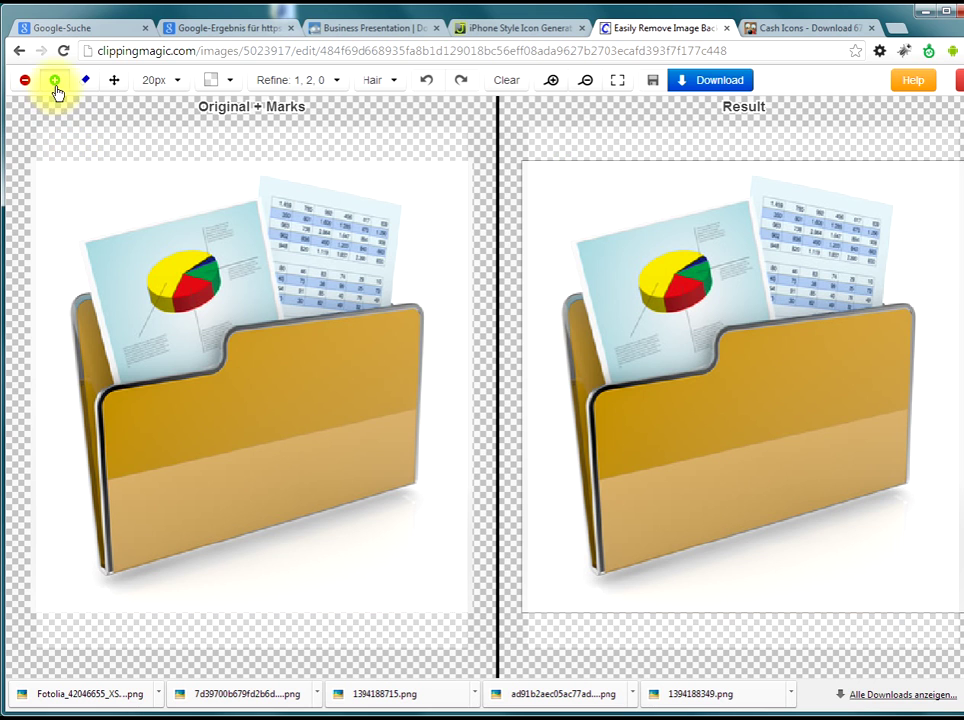
click(188, 328)
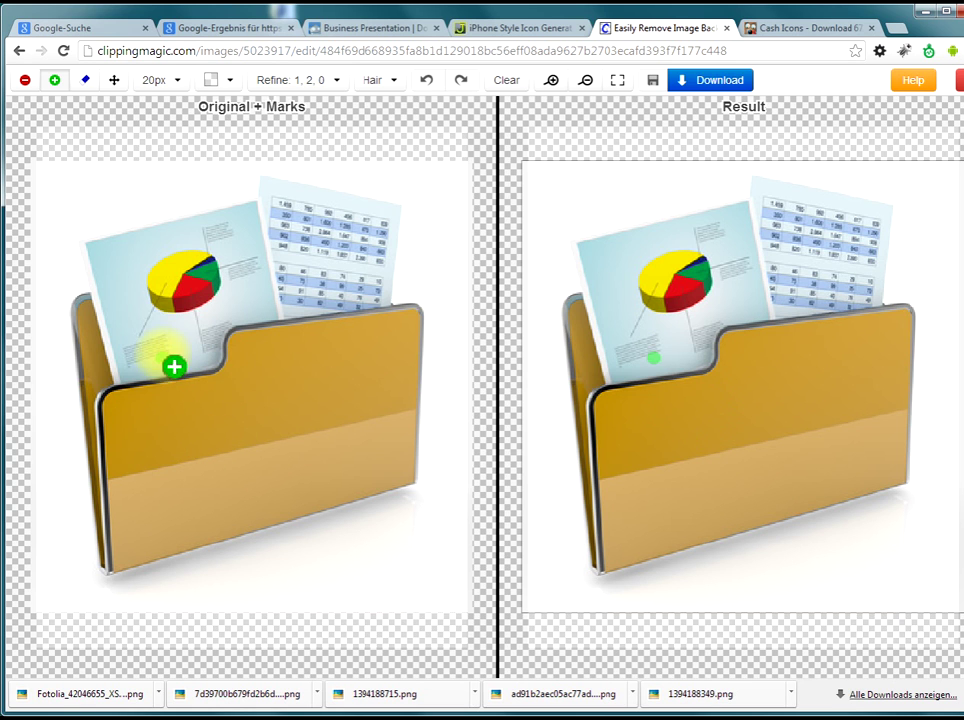
Paint green keep strokes over the pie chart, data sheet, folder centre and folder's bottom-right.
mouse_move(150, 285)
mouse_down()
mouse_move(337, 276)
mouse_move(103, 338)
mouse_move(118, 452)
mouse_move(172, 531)
mouse_move(351, 452)
mouse_move(283, 426)
mouse_move(250, 398)
mouse_up()
mouse_move(312, 226)
mouse_down()
mouse_move(362, 250)
mouse_move(366, 408)
mouse_move(385, 415)
mouse_up()
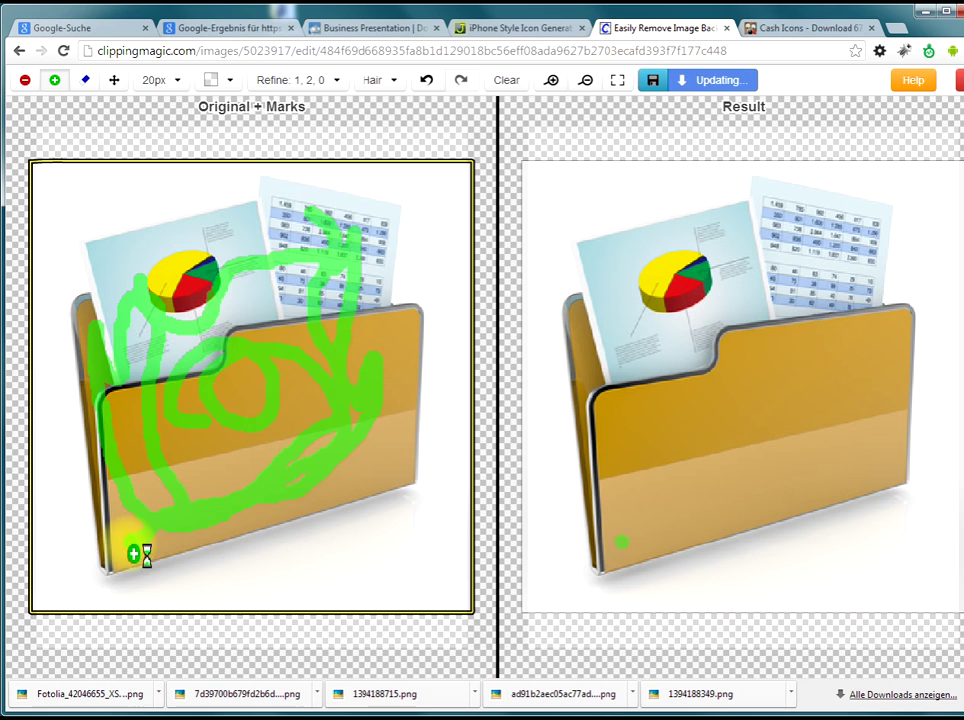
mouse_move(134, 553)
mouse_down()
mouse_move(280, 510)
mouse_move(400, 392)
mouse_move(355, 445)
mouse_move(235, 396)
mouse_move(189, 408)
mouse_move(215, 423)
mouse_move(245, 423)
mouse_move(391, 295)
mouse_up()
click(25, 80)
Draw red remove strokes along the folder's bottom, right side and lower-right white area.
mouse_move(201, 607)
mouse_down()
mouse_move(379, 563)
mouse_move(265, 606)
mouse_move(128, 612)
mouse_move(73, 549)
mouse_move(45, 379)
mouse_move(47, 211)
mouse_move(200, 189)
mouse_up()
mouse_move(422, 174)
mouse_down()
mouse_move(452, 258)
mouse_move(458, 427)
mouse_move(318, 576)
mouse_move(382, 576)
mouse_move(362, 587)
mouse_up()
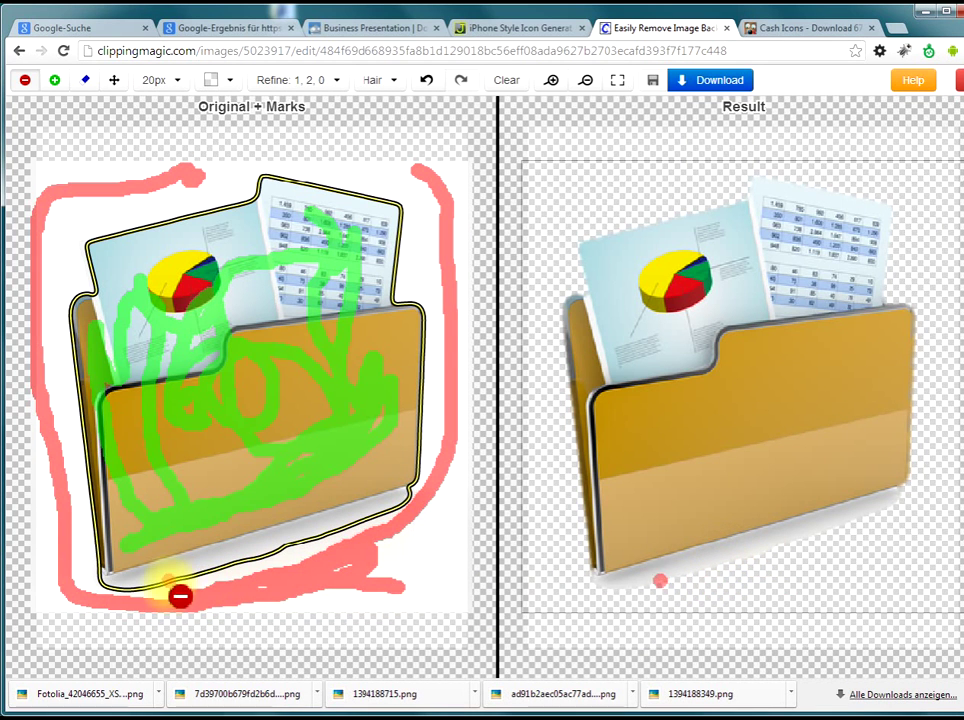
mouse_move(183, 595)
mouse_down()
mouse_move(152, 593)
mouse_move(312, 548)
mouse_up()
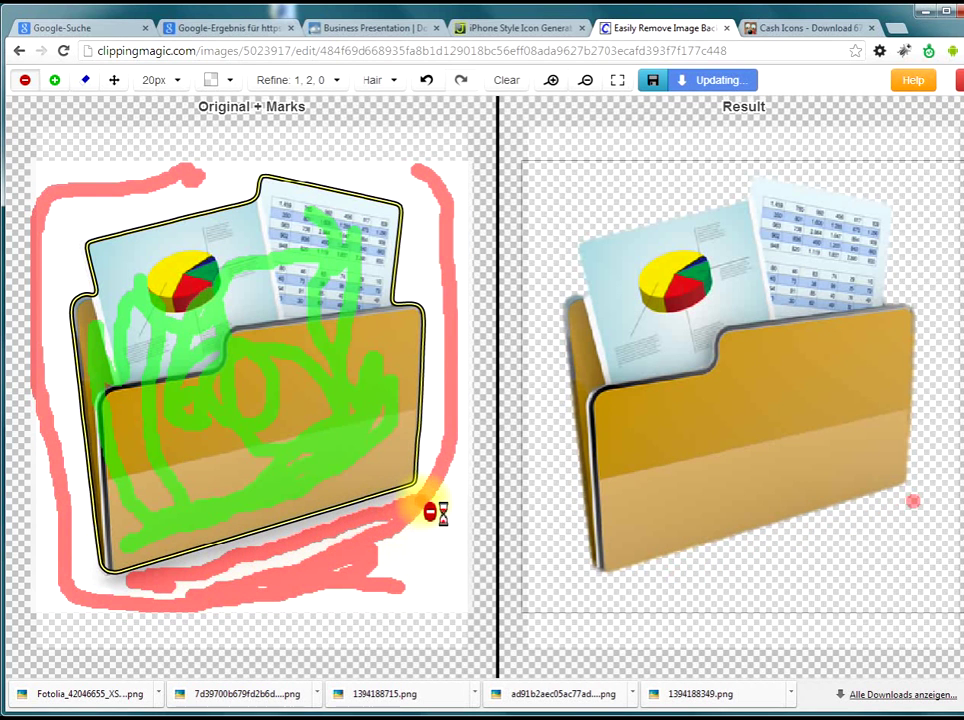
mouse_move(312, 548)
mouse_down()
mouse_move(369, 530)
mouse_move(204, 596)
mouse_move(97, 607)
mouse_up()
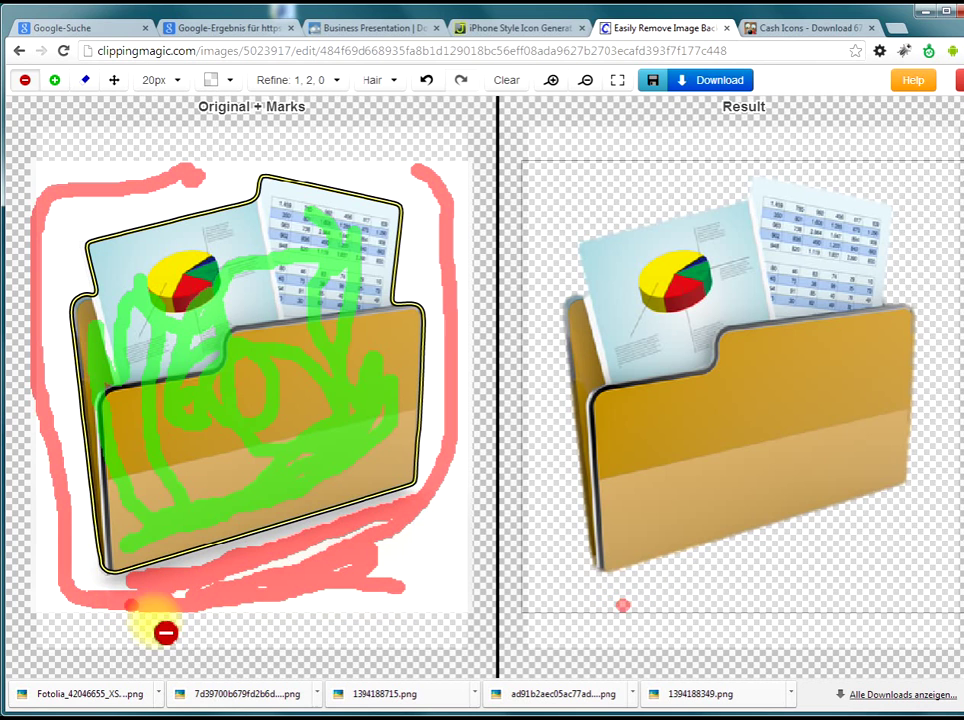
Add green keep strokes at the folder's bottom-left edge and the chart paper's top-left corner, undoing two stray marks.
key(space)
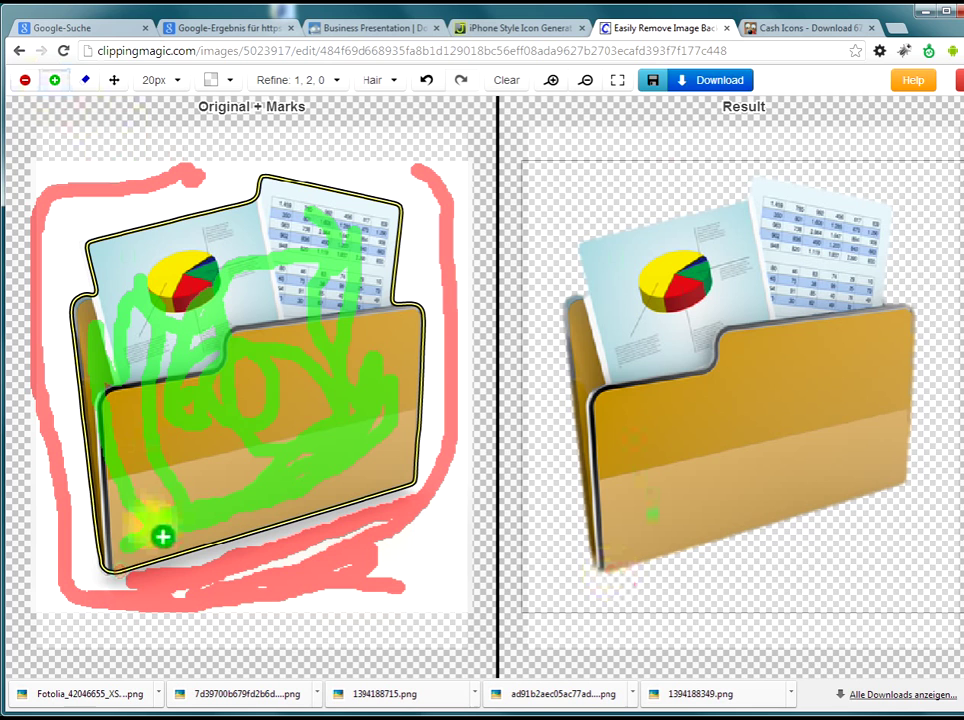
click(117, 556)
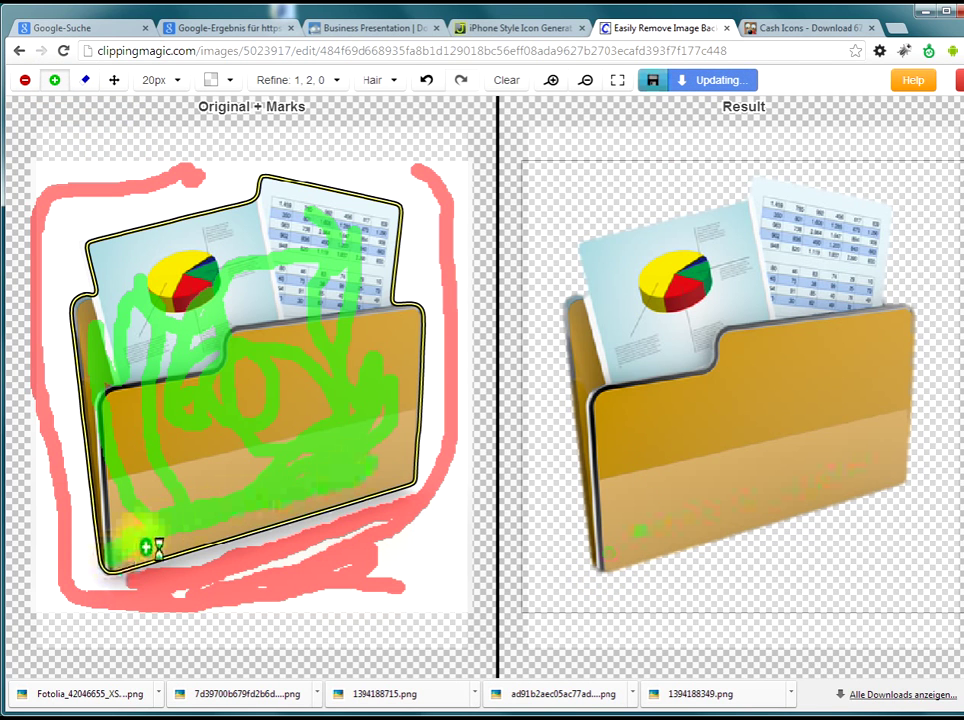
drag(135, 560, 103, 310)
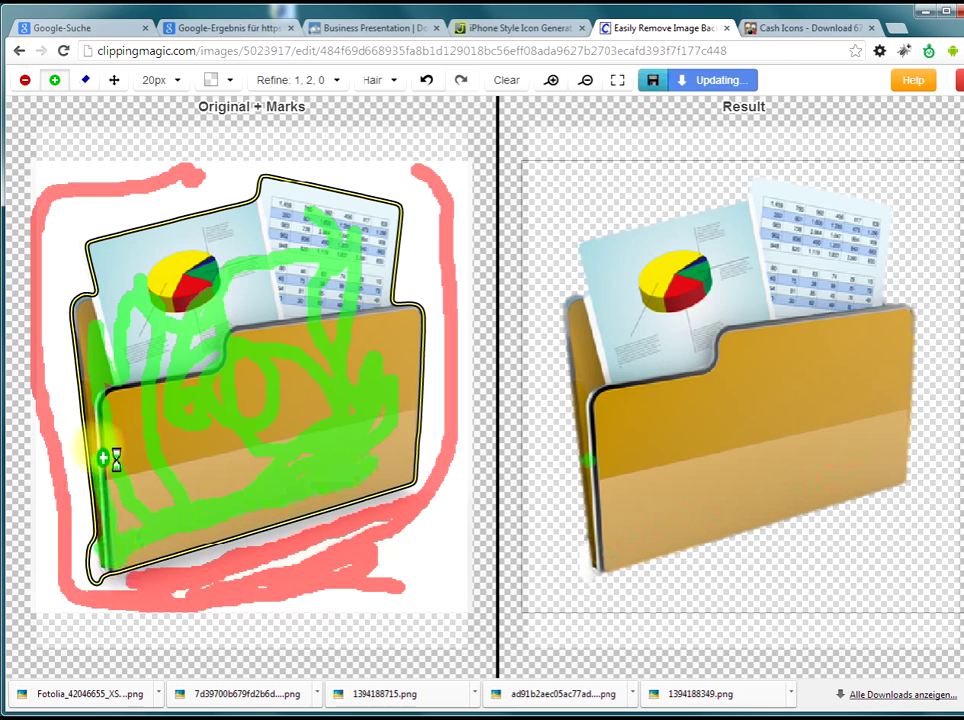
click(426, 80)
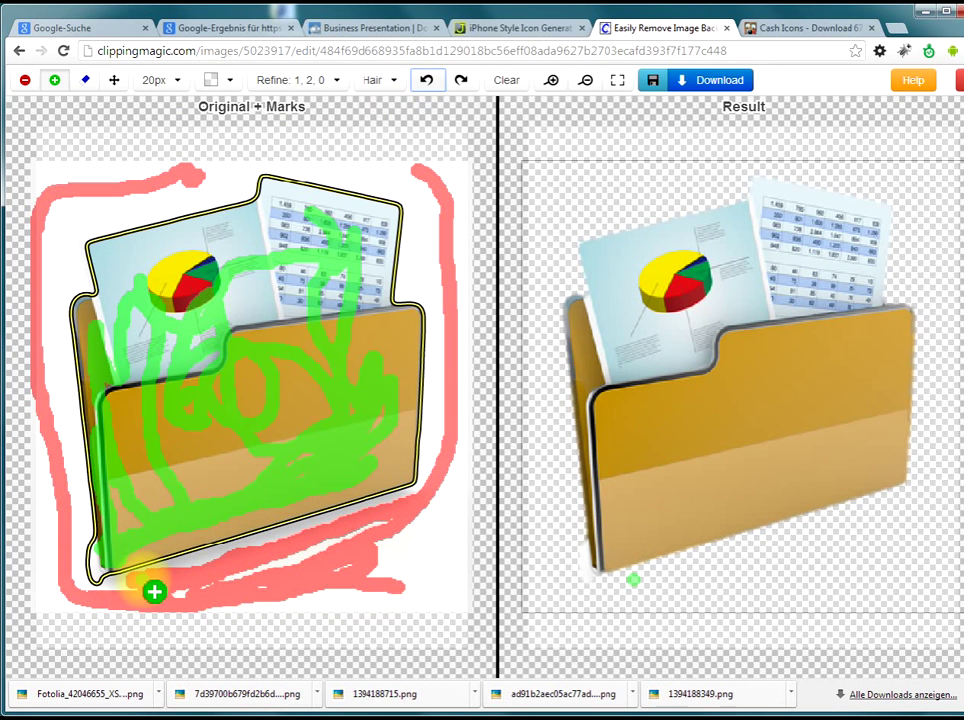
click(426, 80)
drag(138, 551, 118, 565)
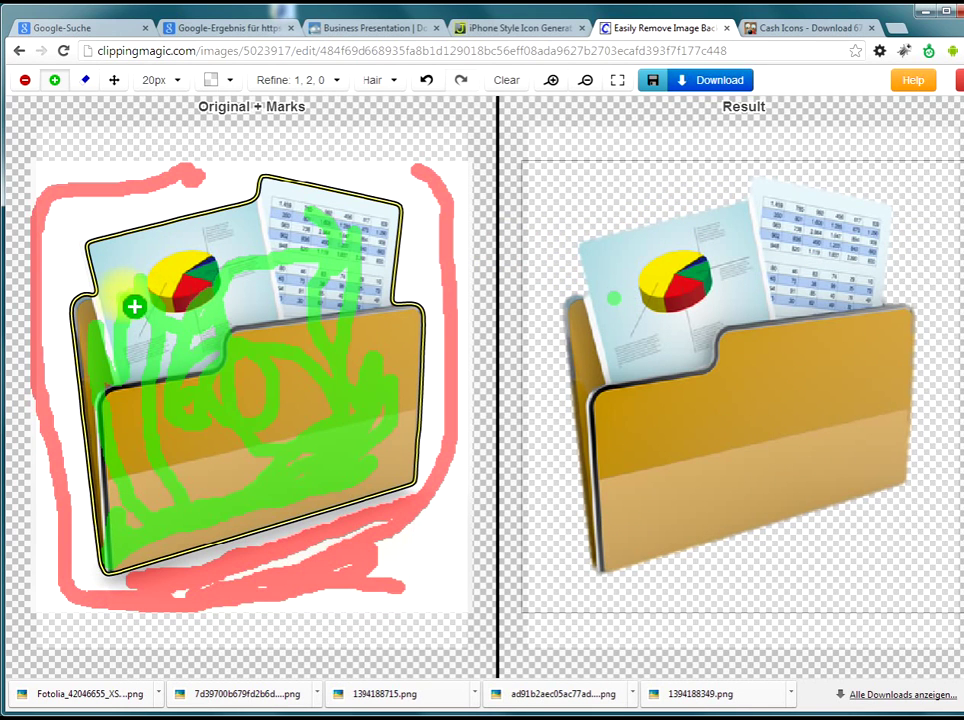
mouse_move(122, 296)
mouse_down()
mouse_move(150, 245)
mouse_move(215, 215)
mouse_move(140, 252)
mouse_move(194, 241)
mouse_up()
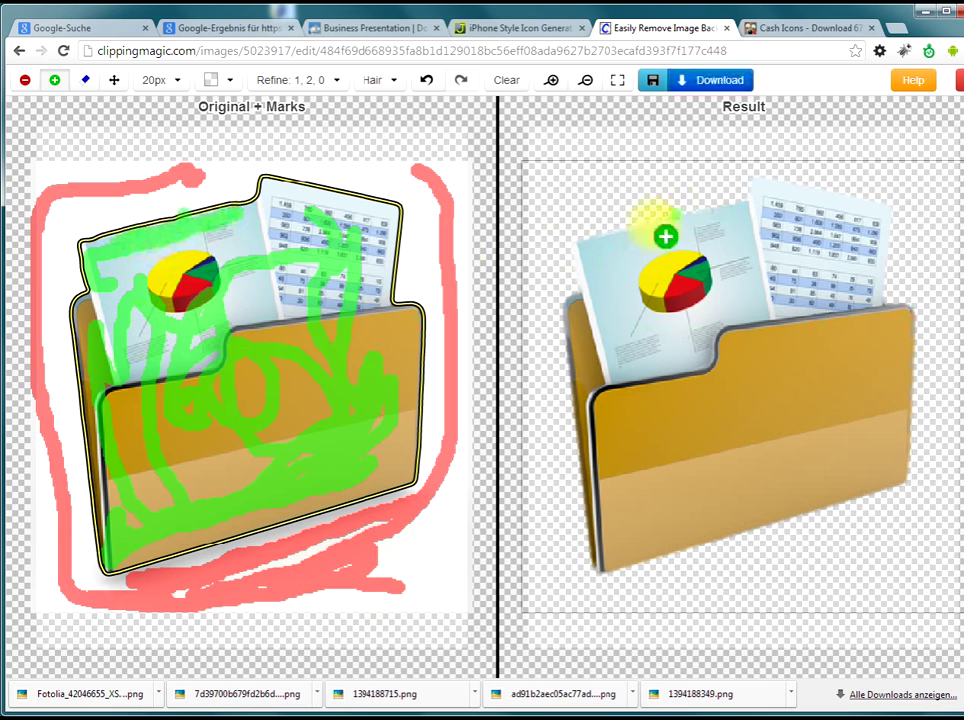
drag(136, 254, 123, 245)
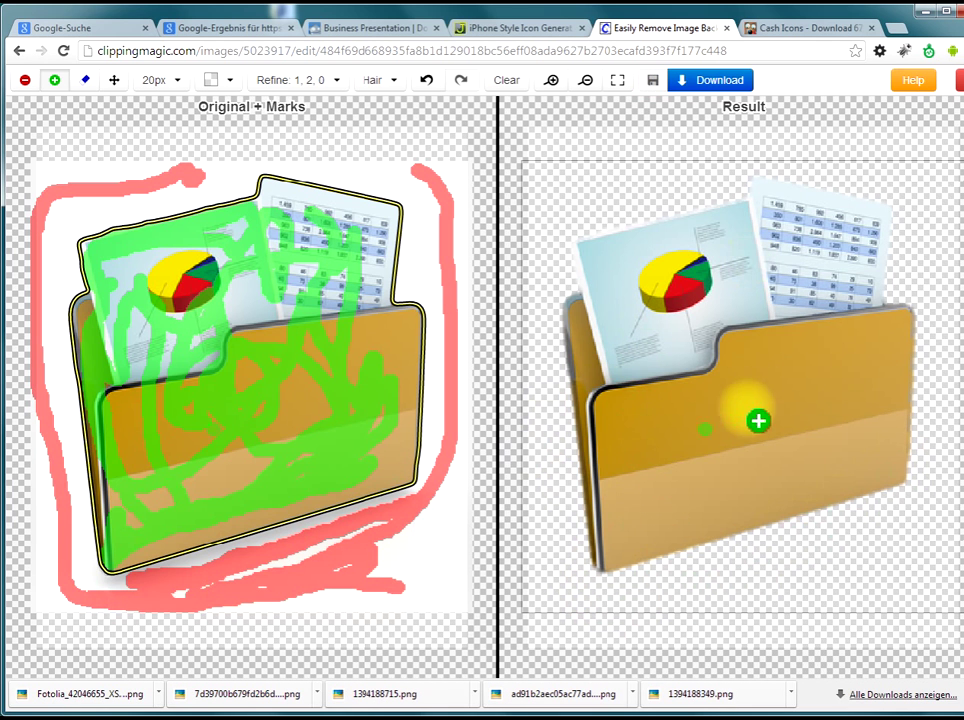
click(301, 88)
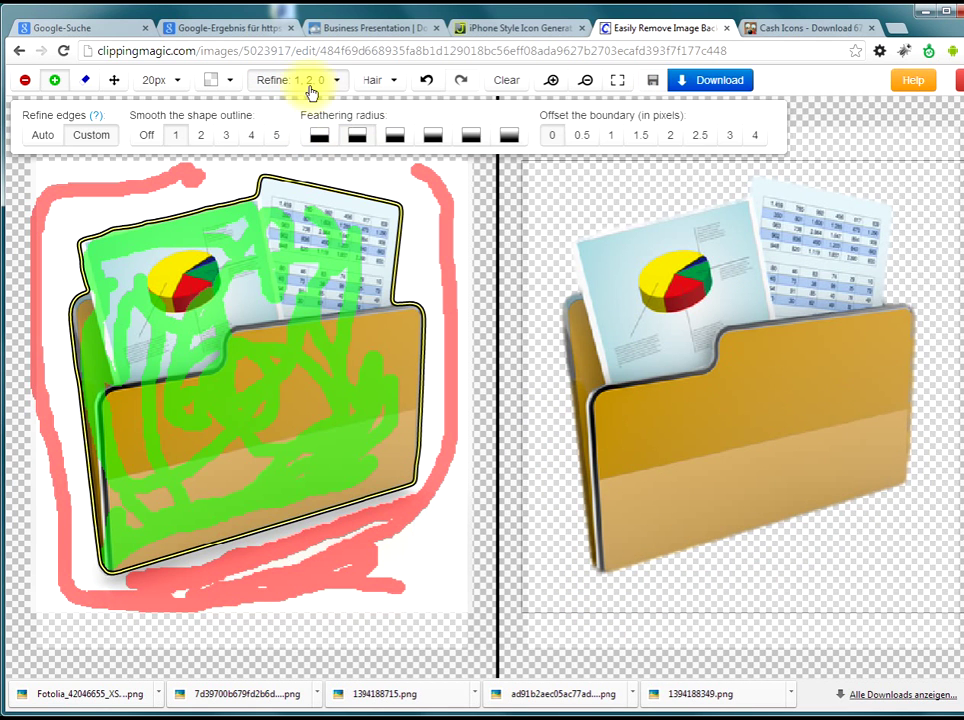
click(310, 92)
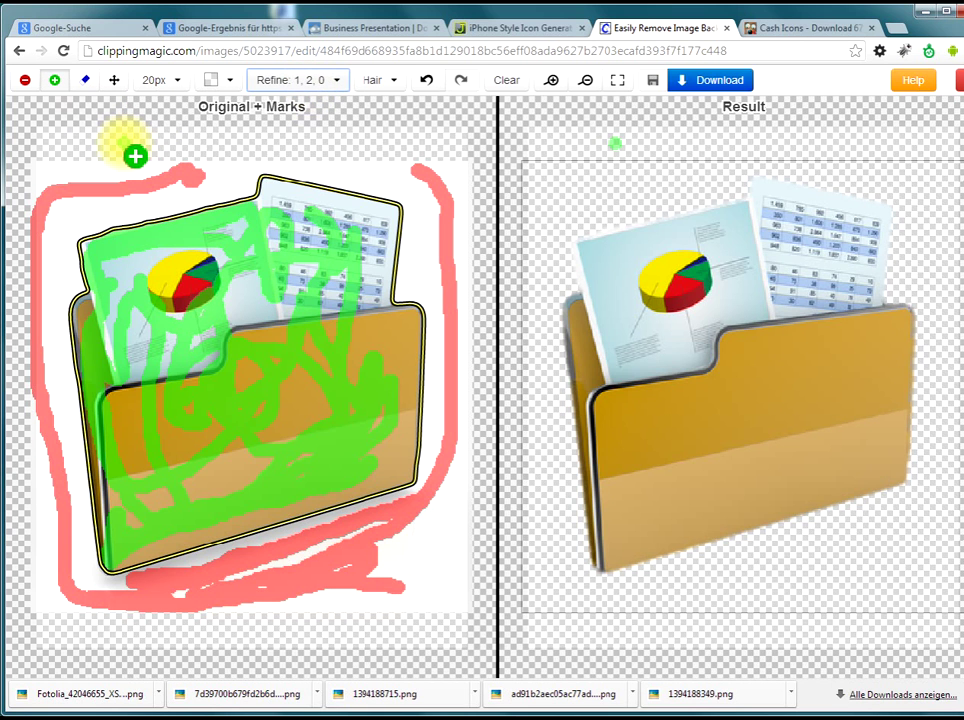
click(390, 90)
click(392, 88)
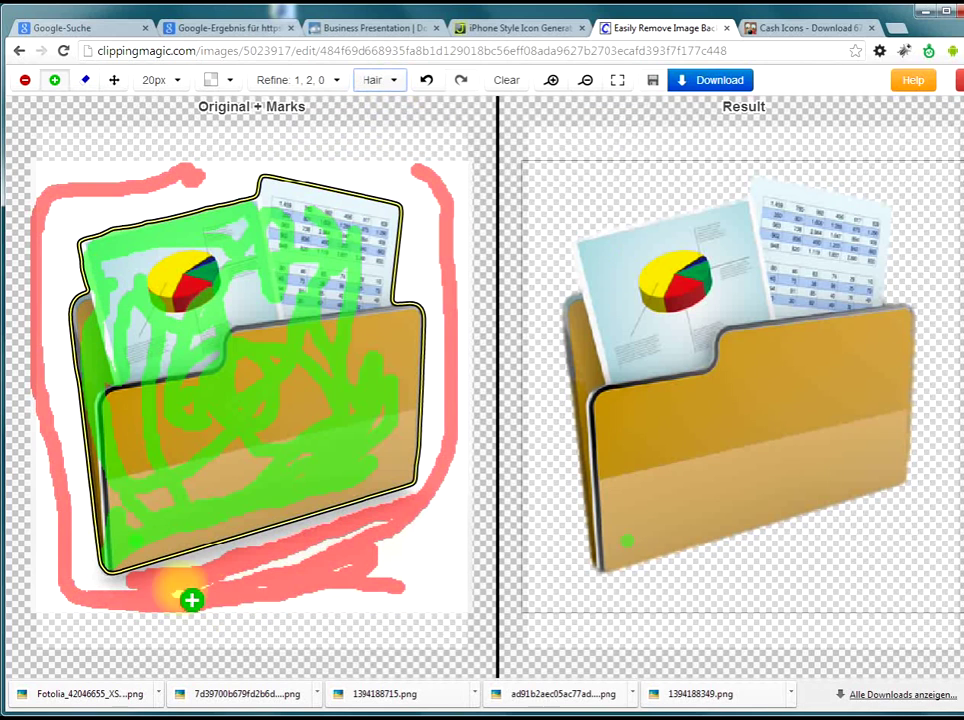